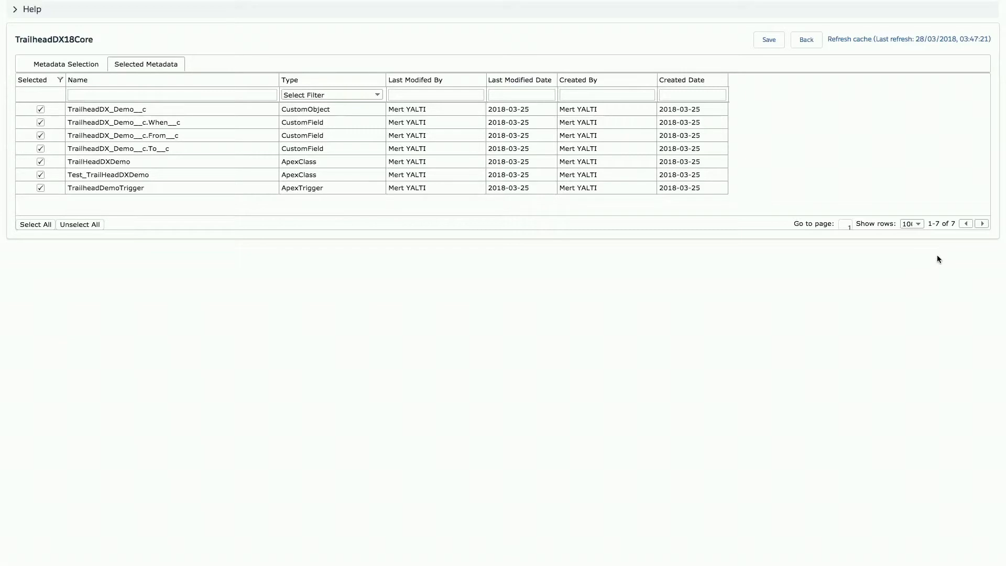
# - Review the TrailheadDX Demo scratch org definition template's details, options, features and org preferences
pyautogui.press('Tab')
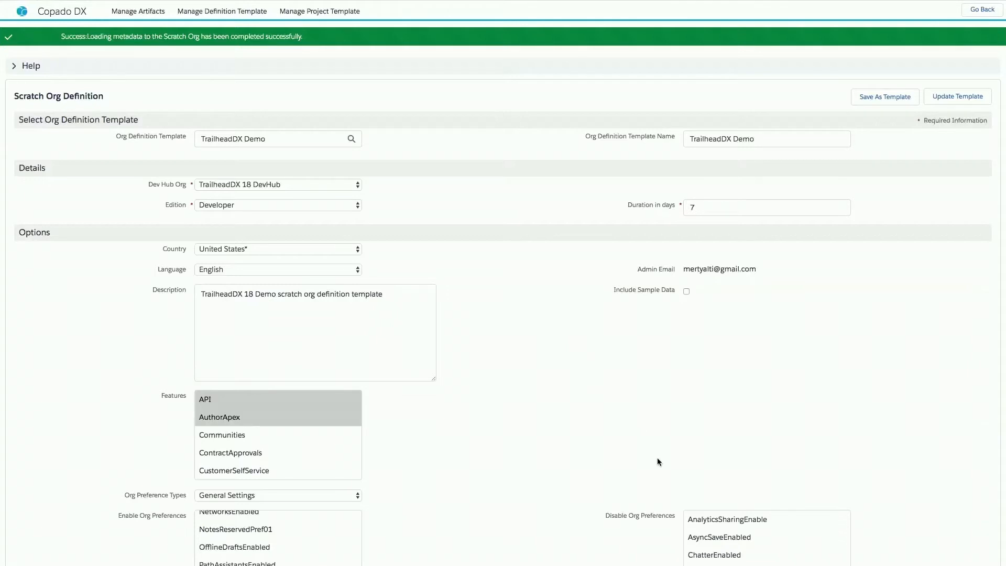
pyautogui.scroll(-3, 503, 282)
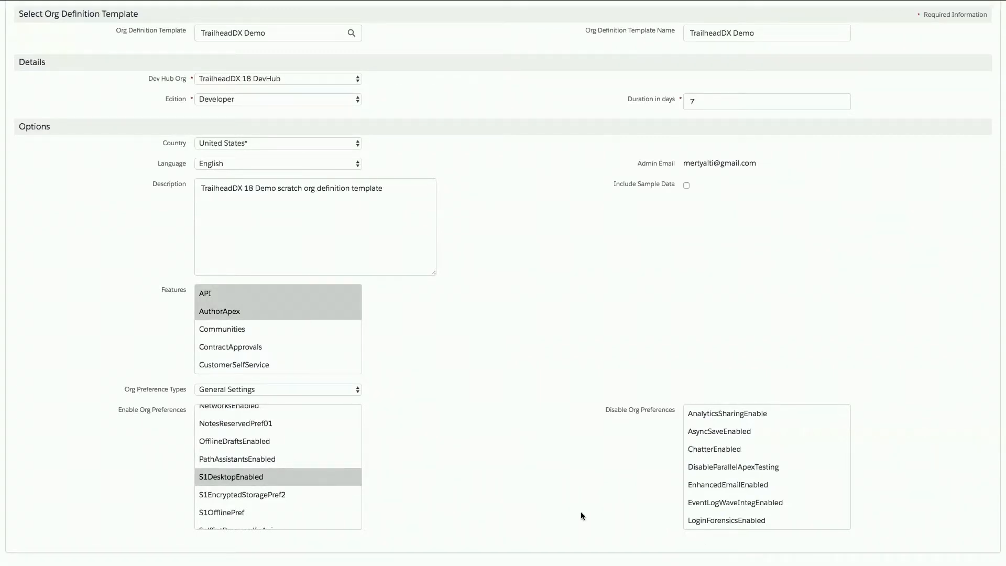
pyautogui.scroll(3, 573, 338)
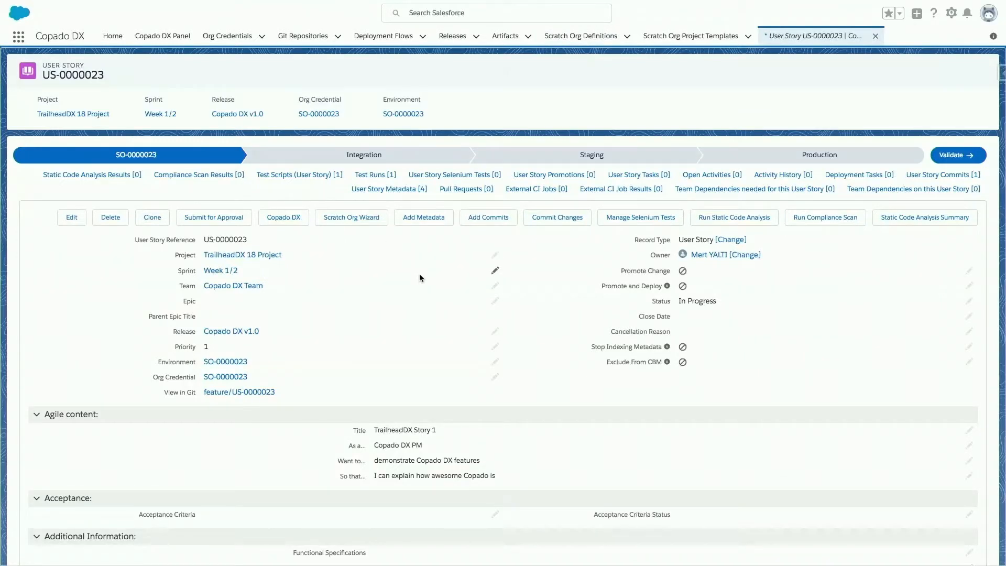
# - Review user story US-0000023's fields, from its agile content through to the Apex code coverage section
pyautogui.scroll(-5, 419, 274)
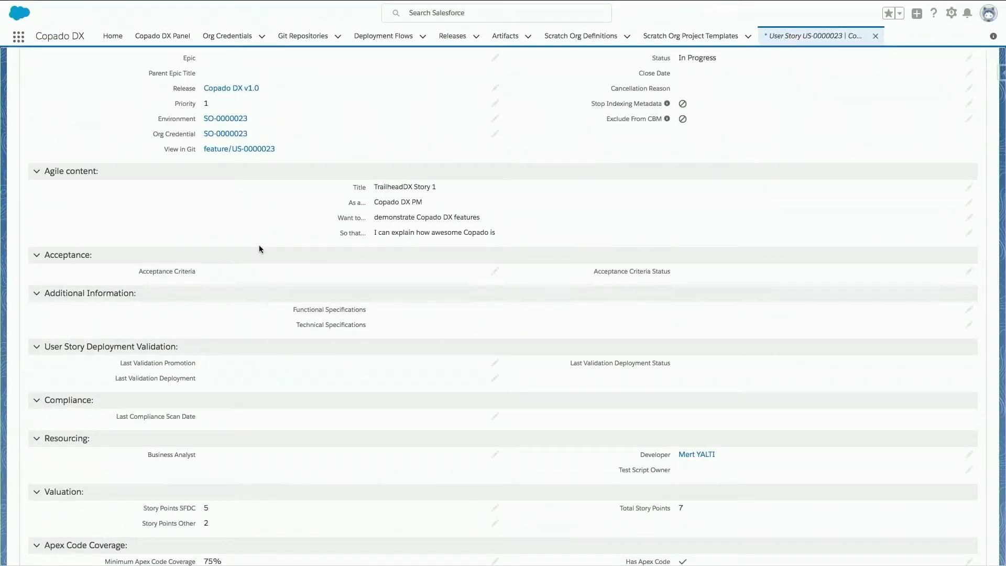
pyautogui.scroll(-1, 259, 246)
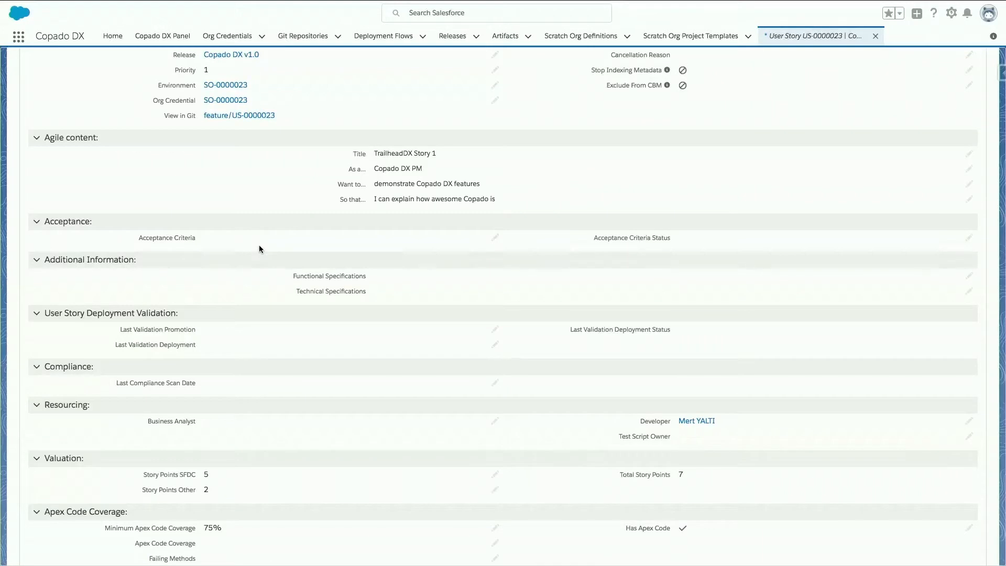
pyautogui.scroll(1, 337, 249)
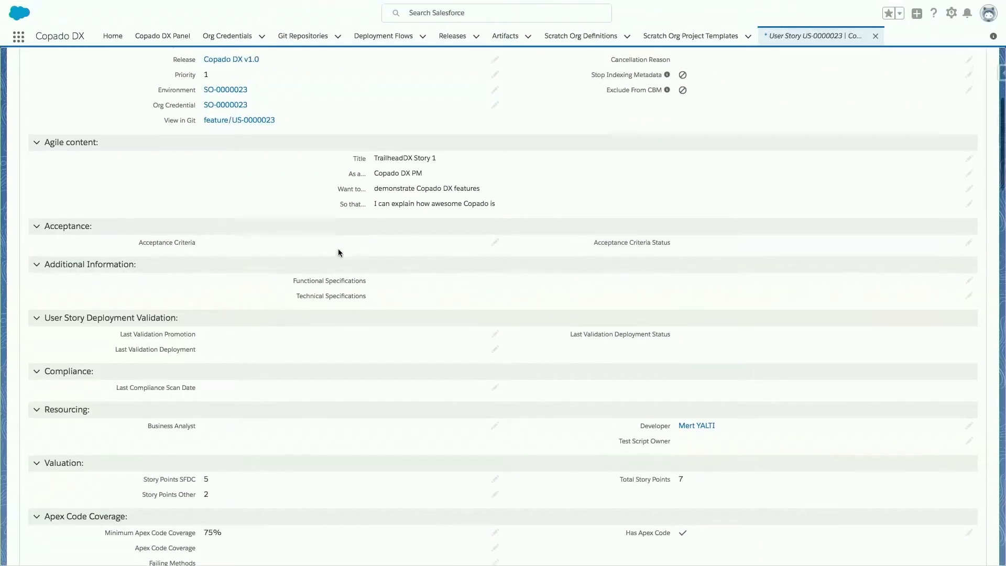
pyautogui.scroll(5, 338, 248)
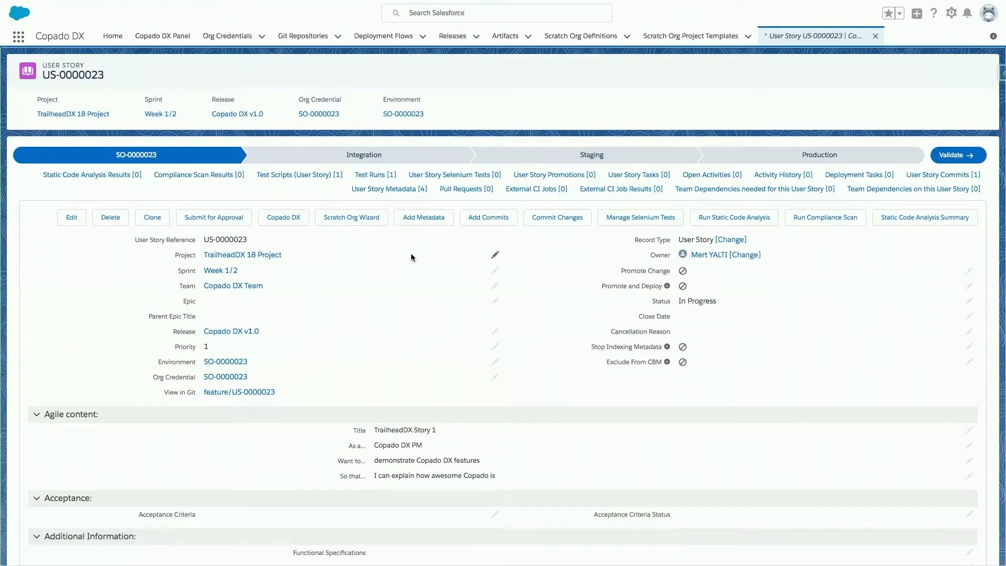
# - Open the Scratch Org Wizard for the user story and review the scratch org definition and its org preferences
pyautogui.click(350, 224)
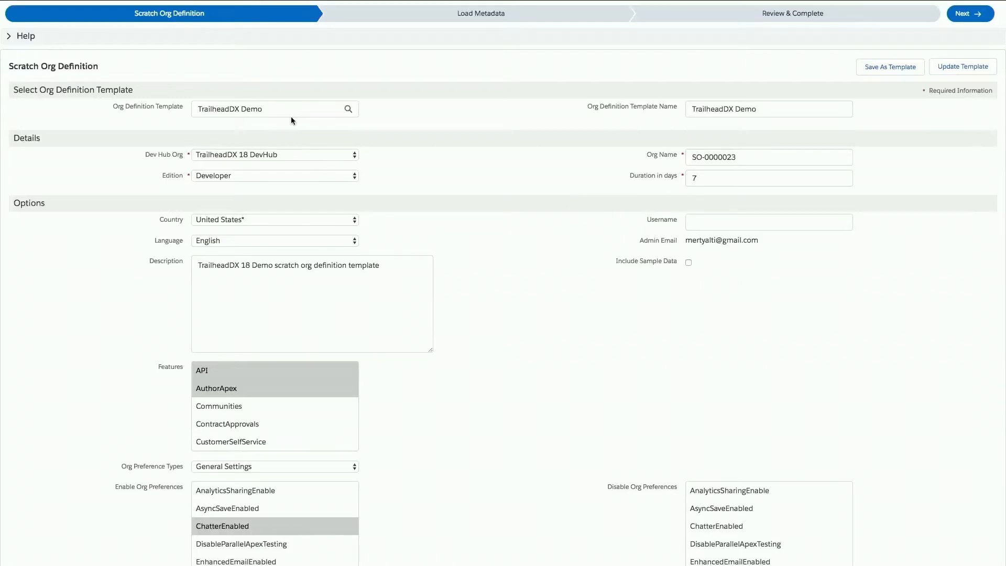
pyautogui.scroll(-3, 134, 430)
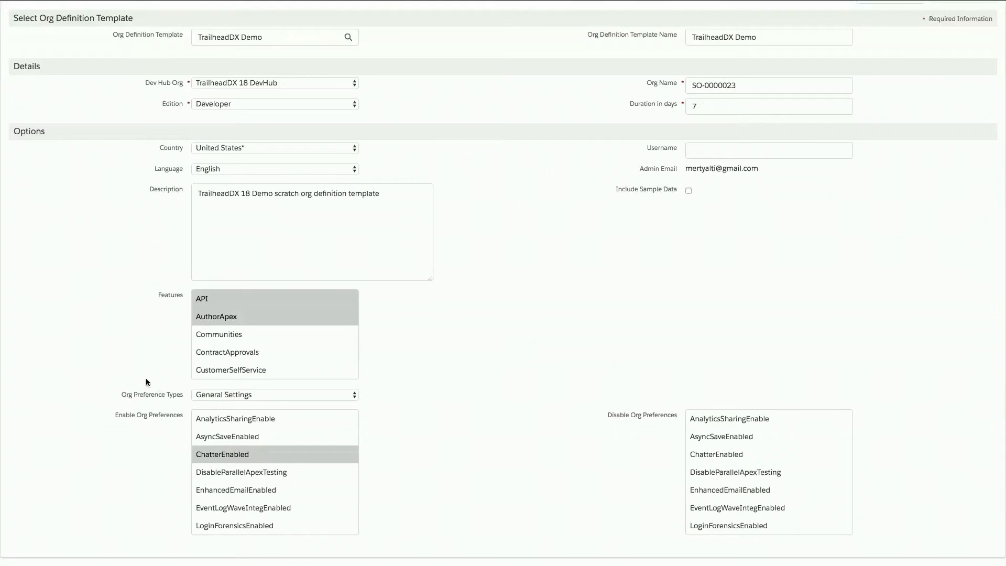
pyautogui.scroll(3, 148, 382)
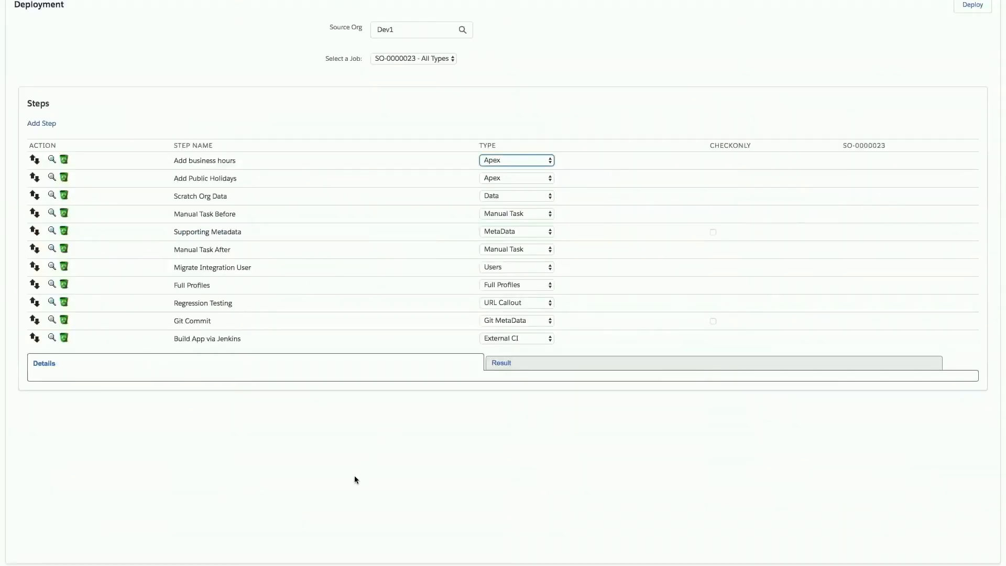
# - Set the type of the Add business hours deployment step to Git MetaData and select its step name text
pyautogui.scroll(2, 355, 479)
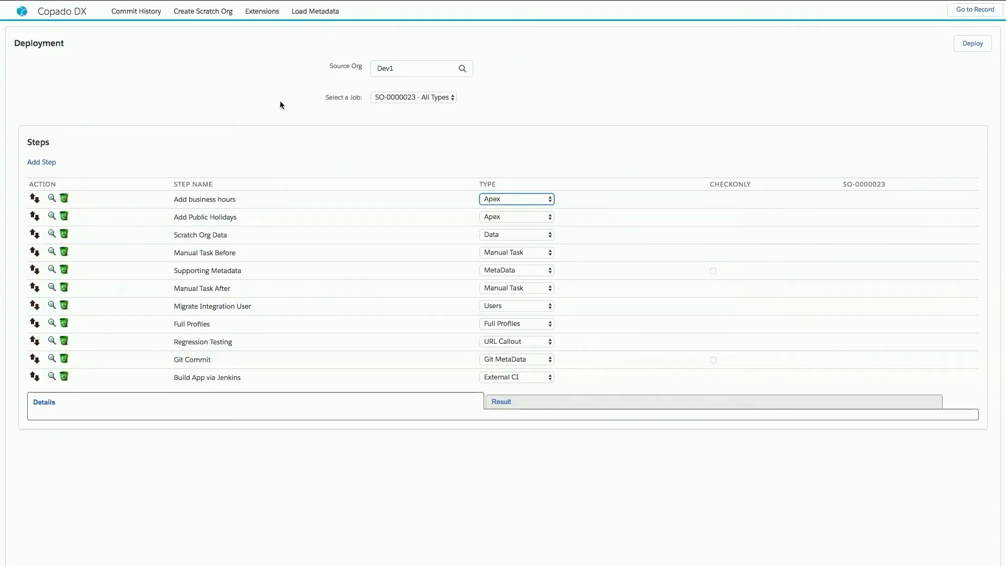
pyautogui.scroll(-2, 279, 100)
pyautogui.click(501, 148)
pyautogui.click(500, 166)
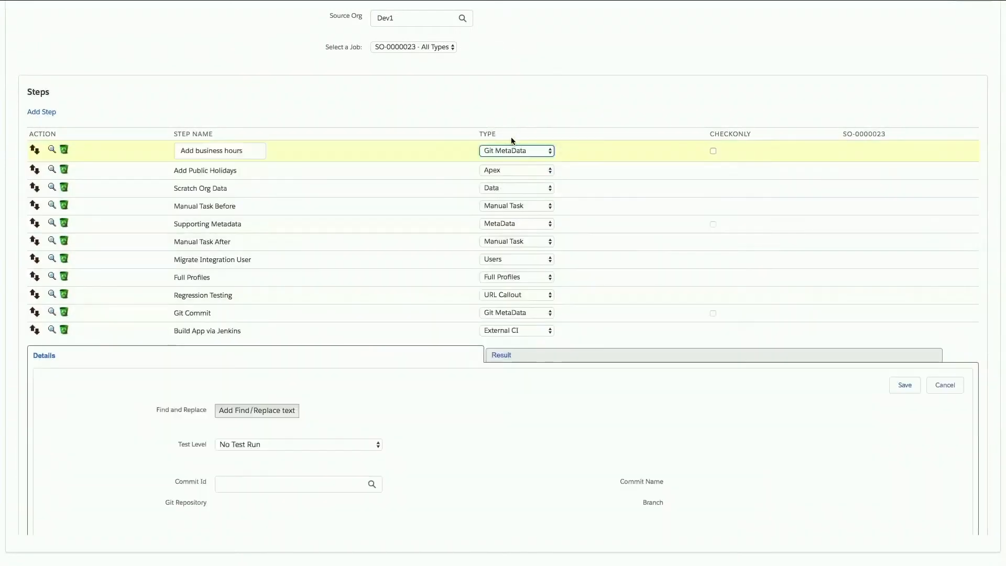
pyautogui.click(516, 151)
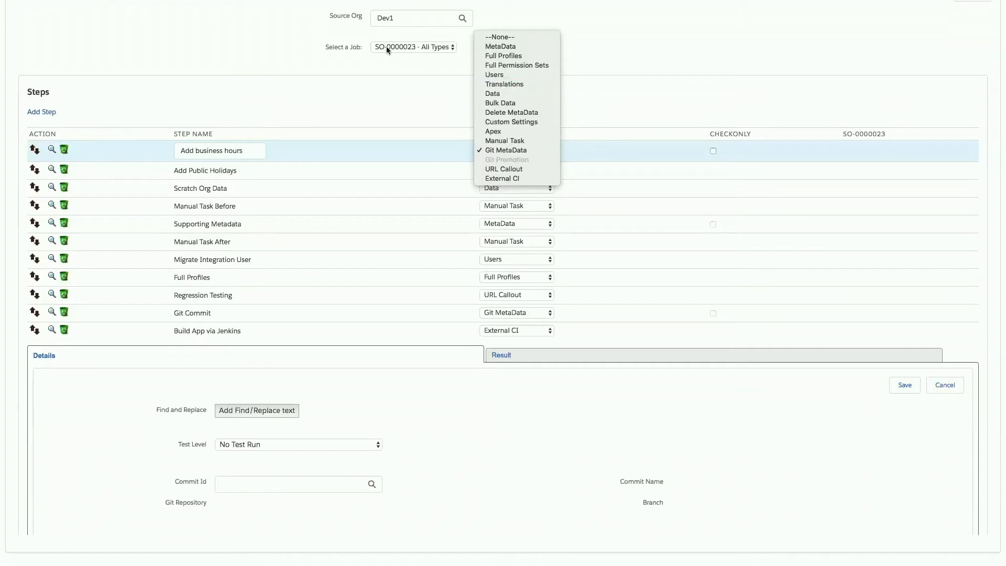
pyautogui.click(219, 67)
pyautogui.scroll(2, 219, 66)
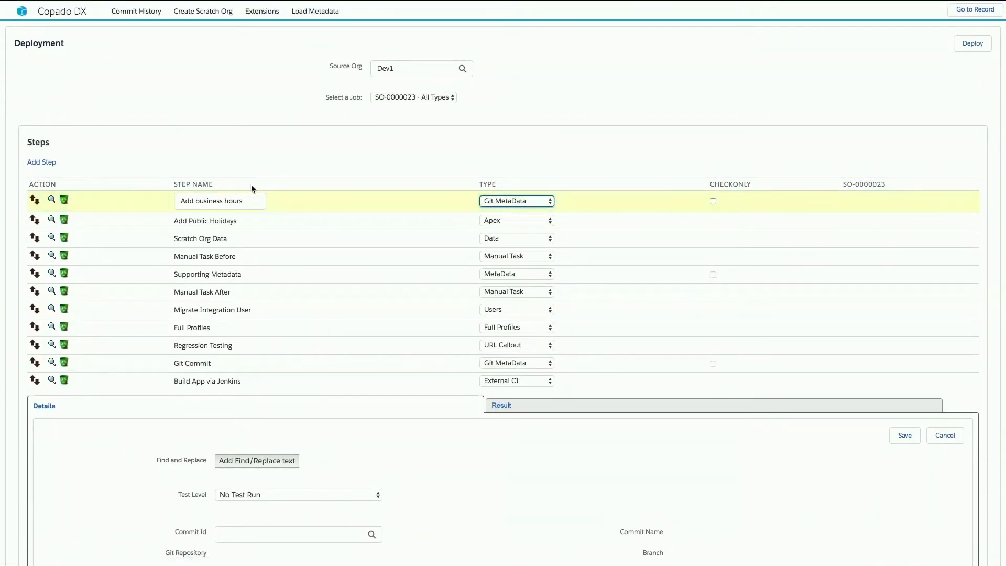
pyautogui.moveTo(247, 202); pyautogui.dragTo(179, 204)
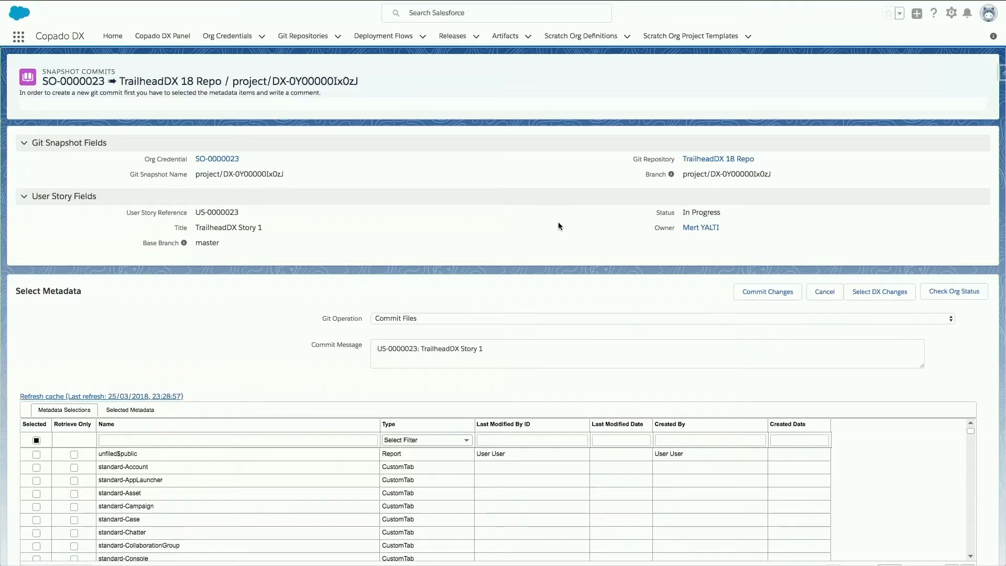
# - Examine the metadata available to commit for user story US-0000023
pyautogui.scroll(-2, 256, 316)
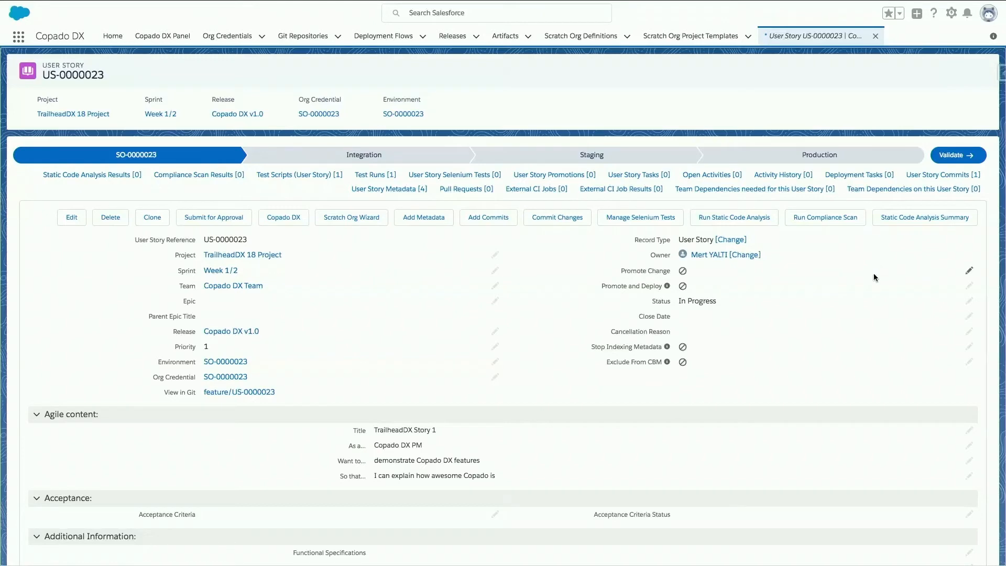
# - Examine the user story's Apex code coverage fields, metadata selections and Apex test results section
pyautogui.scroll(-10, 873, 275)
pyautogui.scroll(-1, 872, 276)
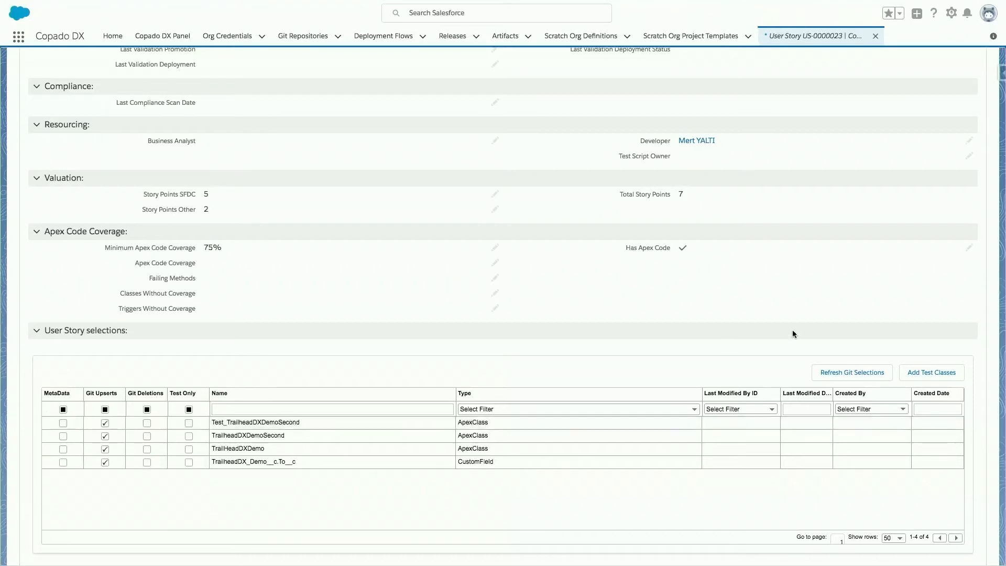
pyautogui.moveTo(623, 246); pyautogui.dragTo(750, 247)
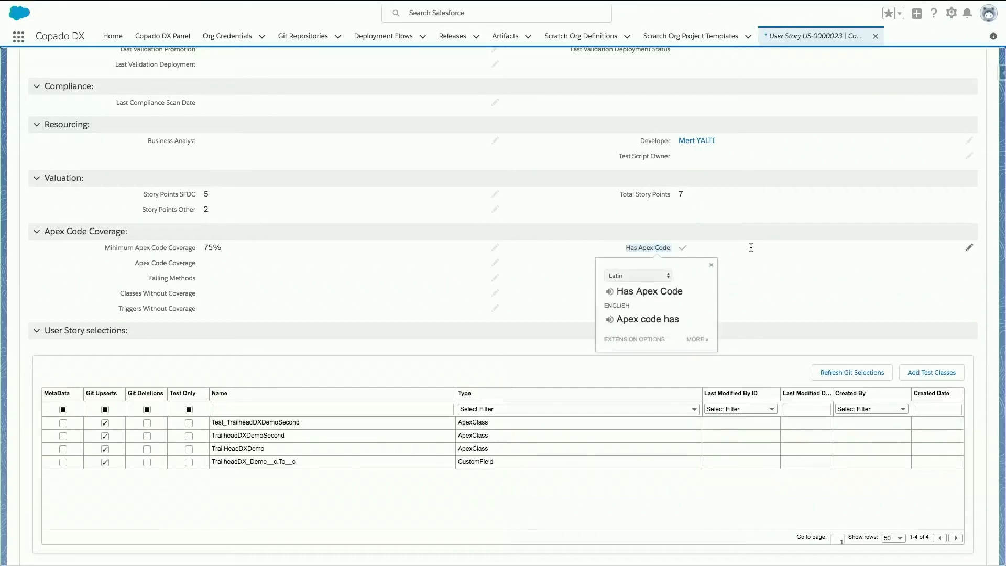
pyautogui.click(719, 250)
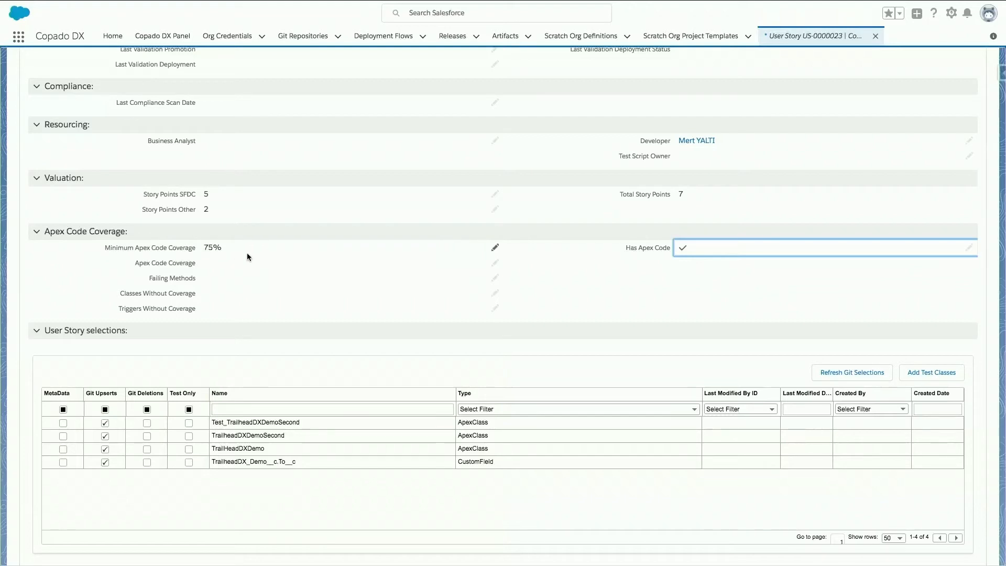
pyautogui.scroll(-1, 246, 252)
pyautogui.scroll(-10, 246, 256)
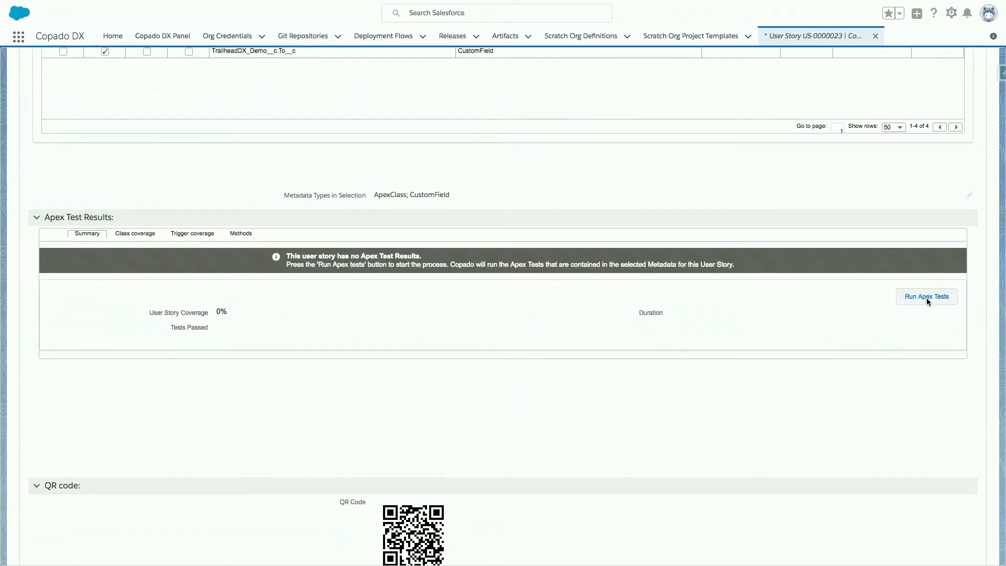
pyautogui.scroll(10, 464, 337)
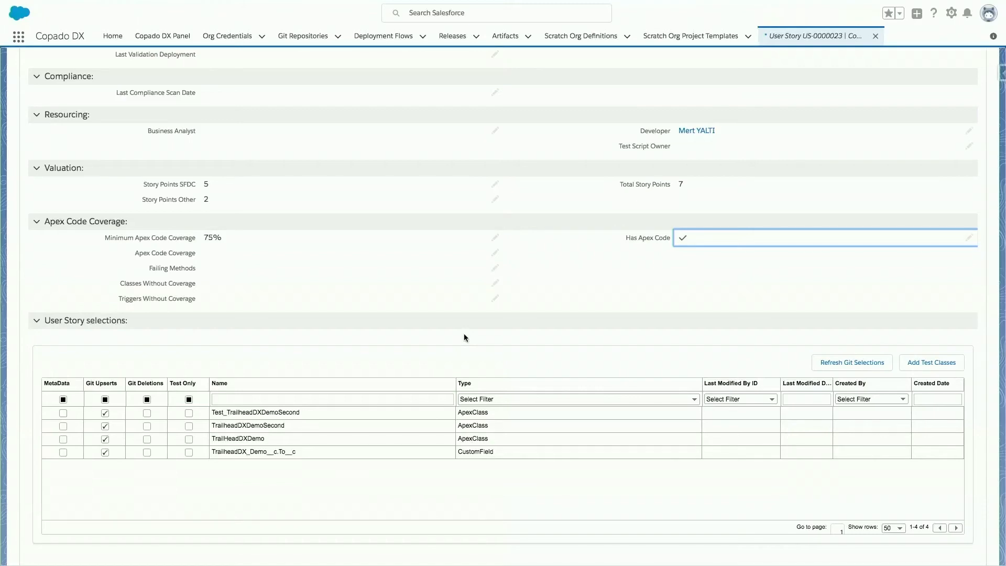
pyautogui.scroll(-15, 529, 191)
pyautogui.scroll(-3, 529, 192)
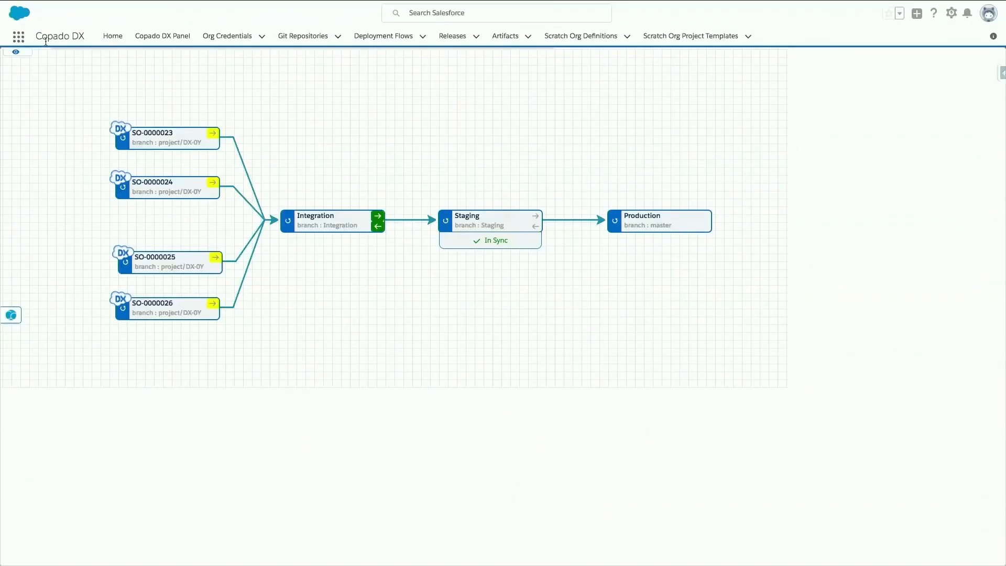
pyautogui.click(16, 52)
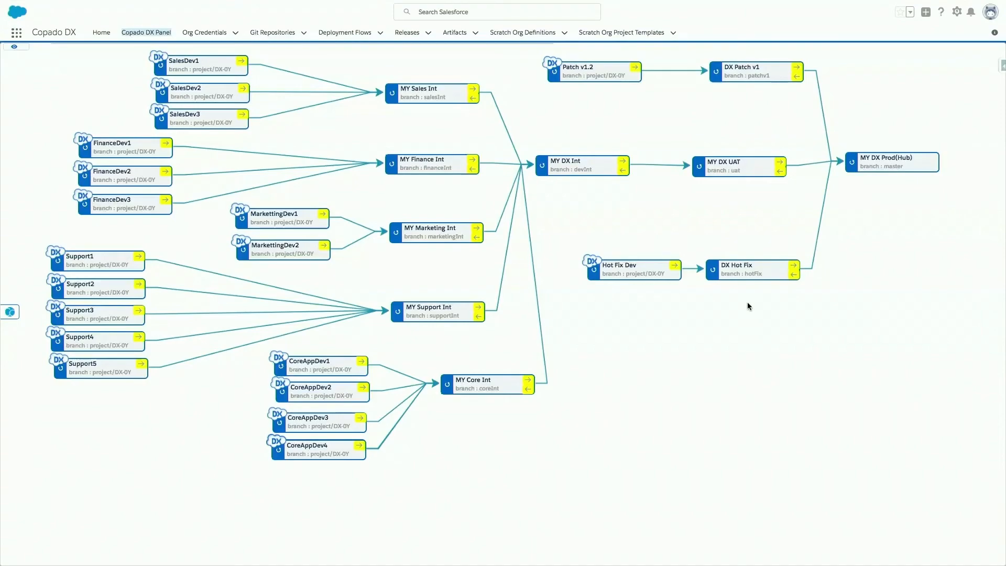
# - Switch to Keynote, play the presentation from the demo slide and advance to the Copado V11 New Features slide
pyautogui.hotkey('ctrl', 'Left')
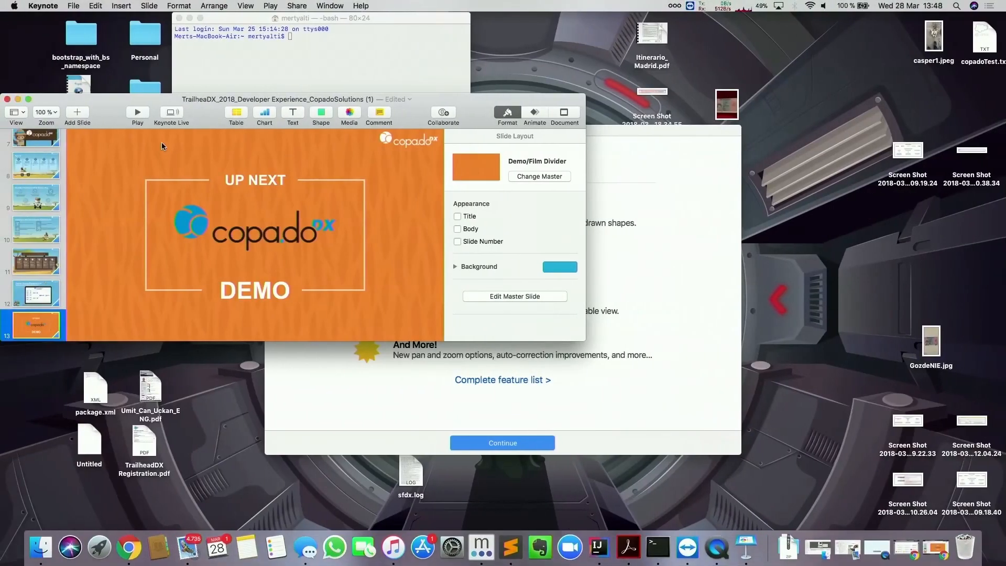
pyautogui.click(141, 115)
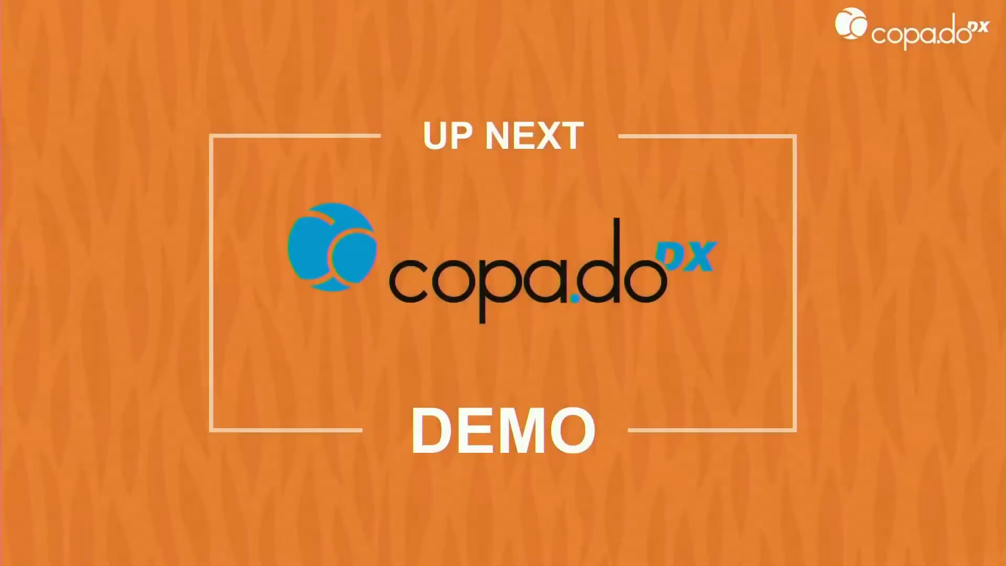
pyautogui.press('Right')
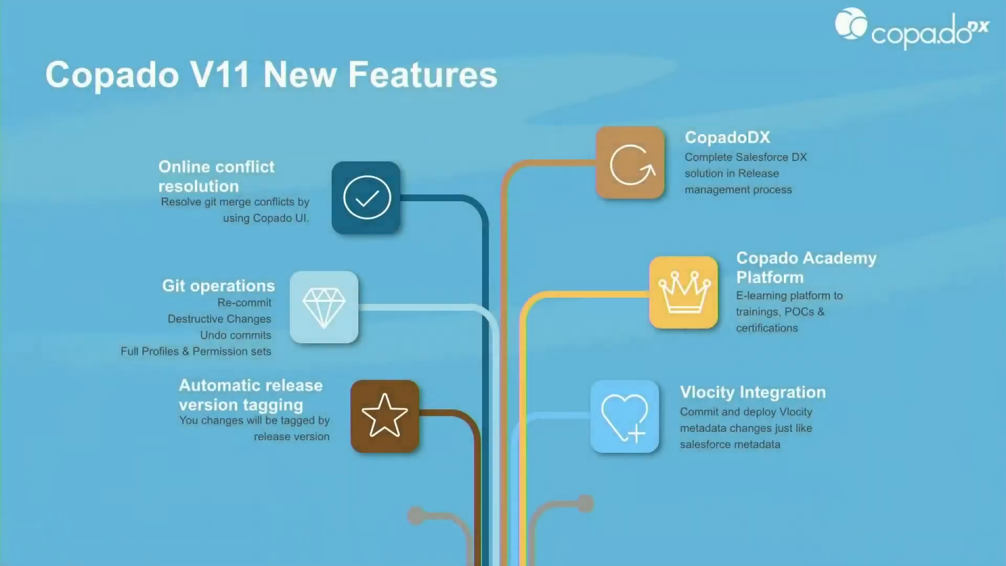